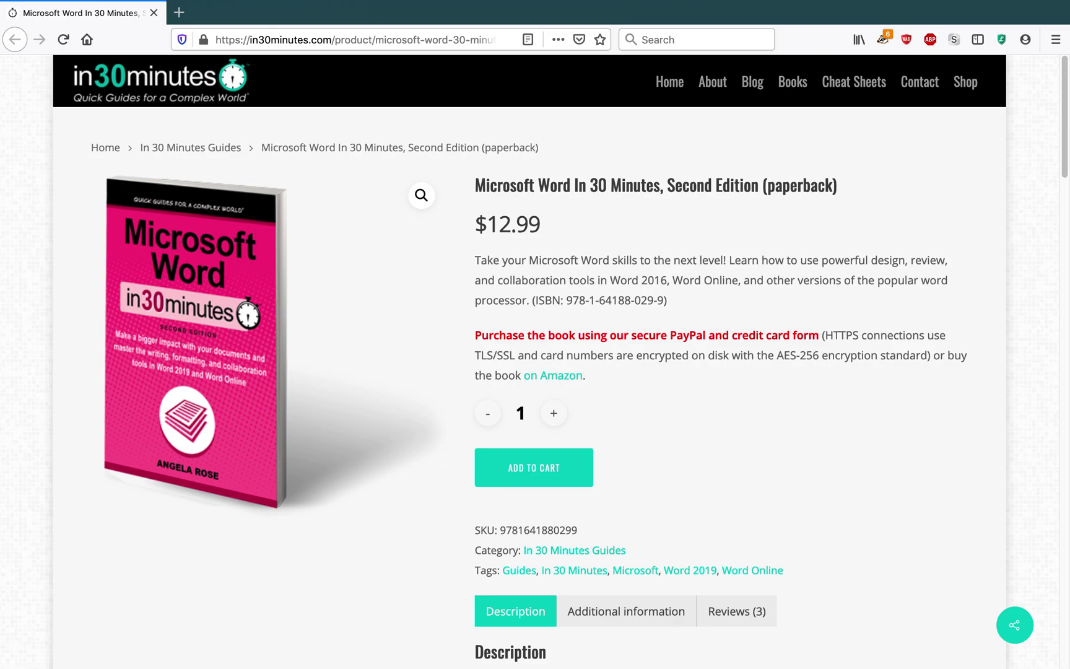
# Leave Firefox's Microsoft Word In 30 Minutes product page for another open app.
pyautogui.press('super+Tab')
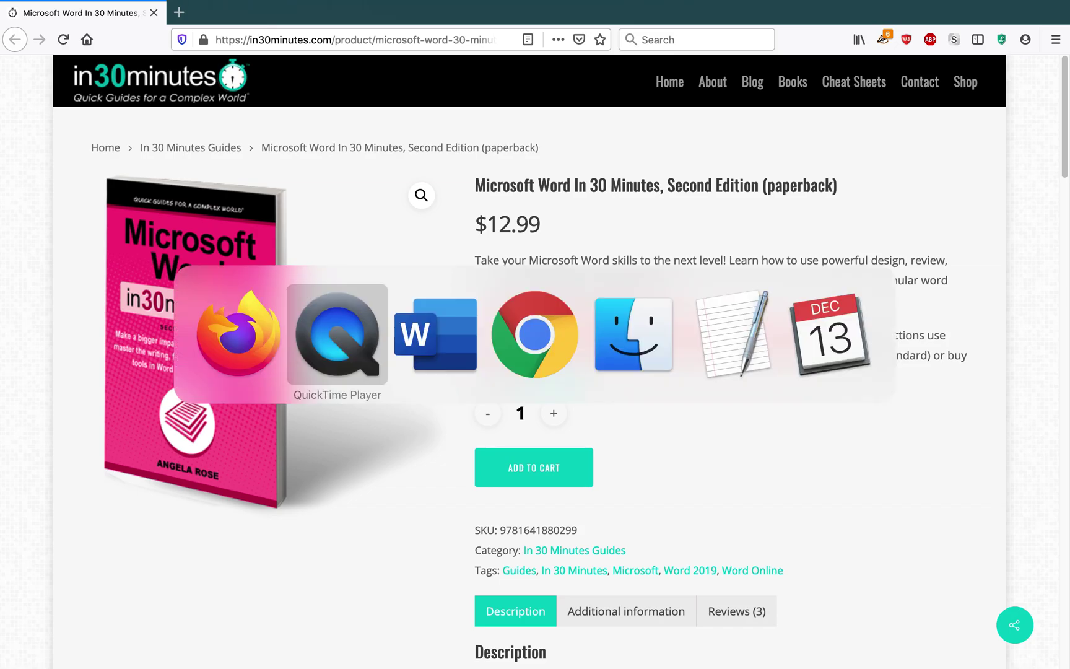
# Bring Word forward and end the Hyperthyroidism list after 'Anxiety and restlessness' with a non-bulleted blank line.
pyautogui.press('super+Tab')
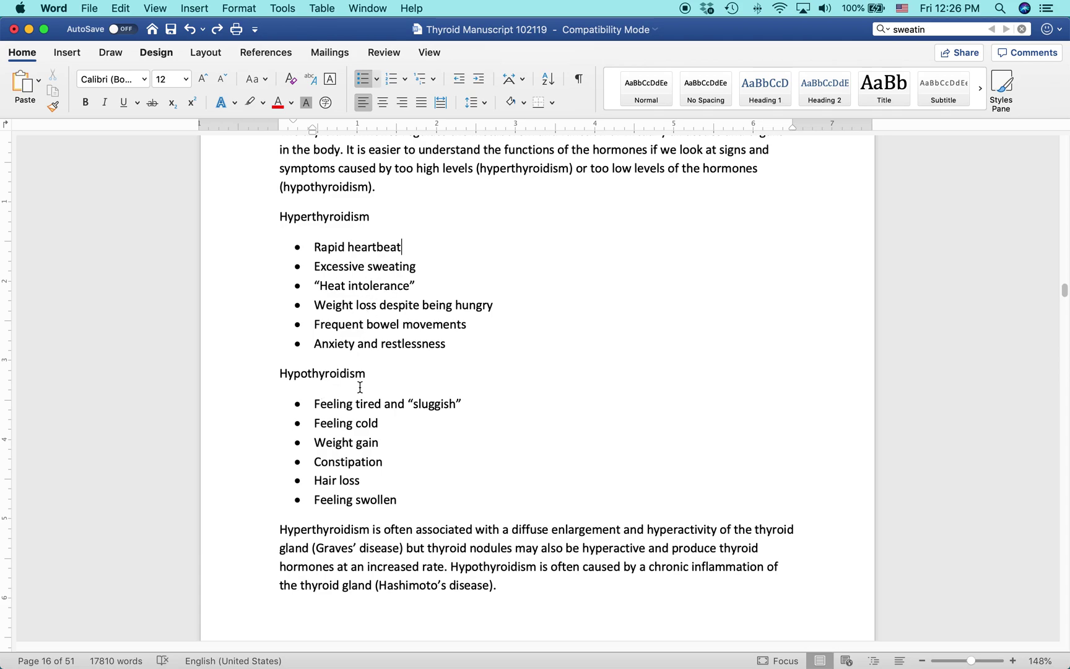
pyautogui.click(458, 342)
pyautogui.press('Return')
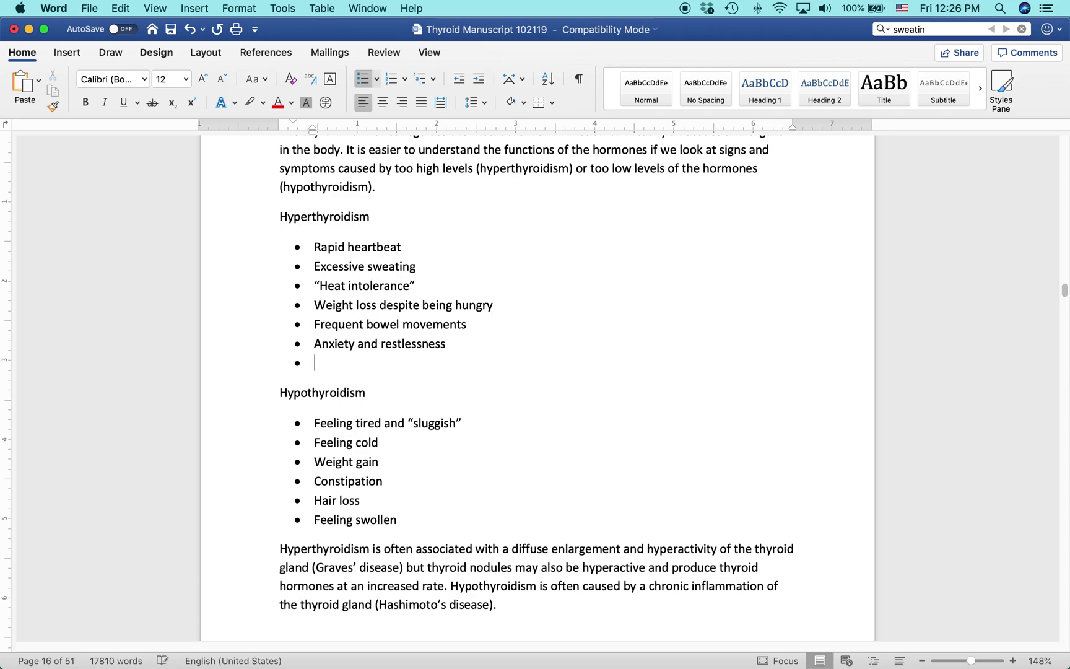
pyautogui.press('Return')
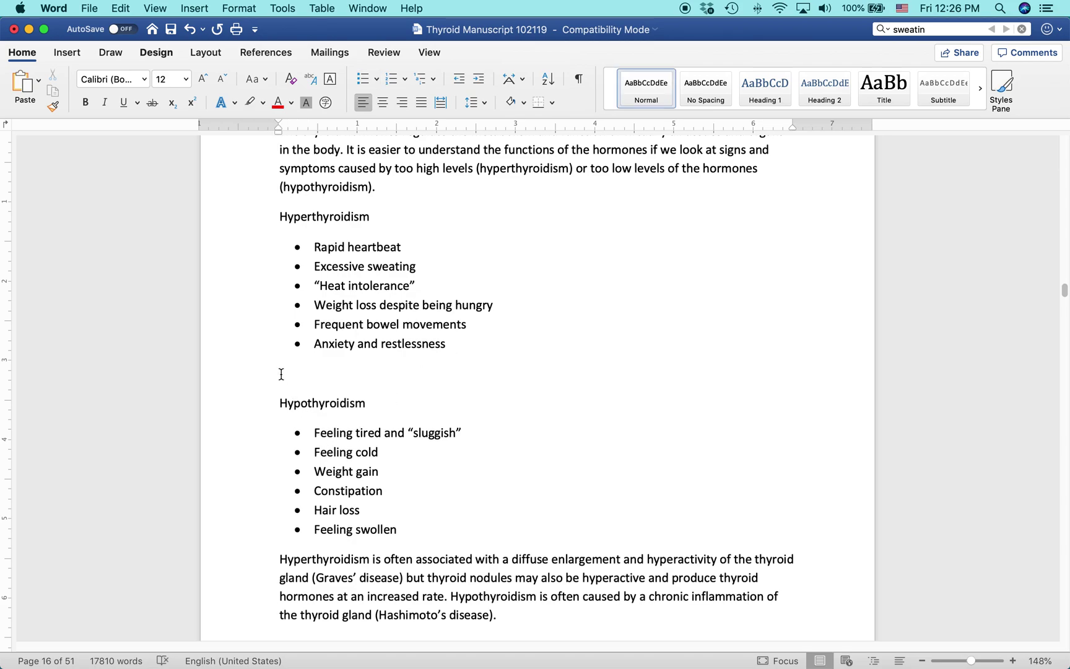
pyautogui.click(69, 53)
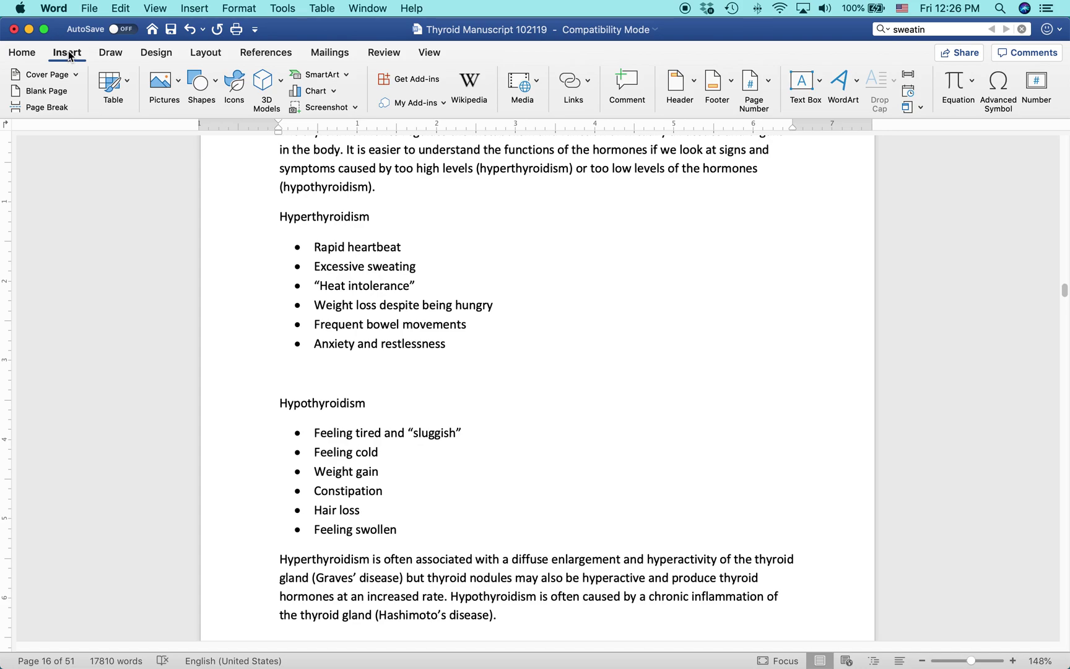
# Try a 2x3 table holding 'Rapid heartbeat', then undo it and delete the blank line.
pyautogui.click(128, 87)
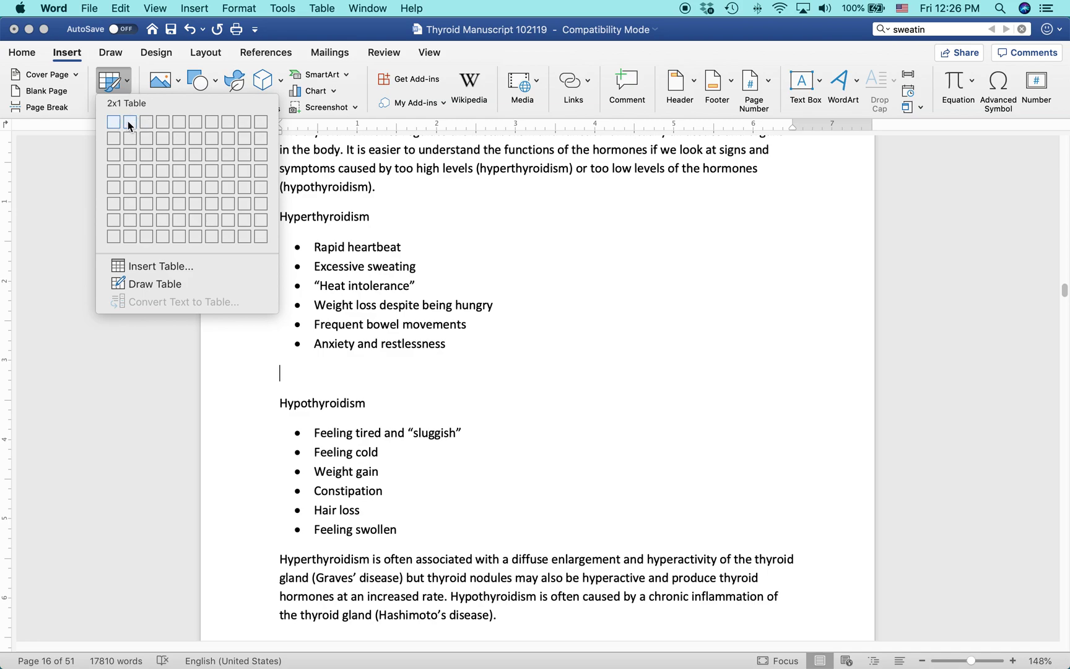
pyautogui.click(131, 155)
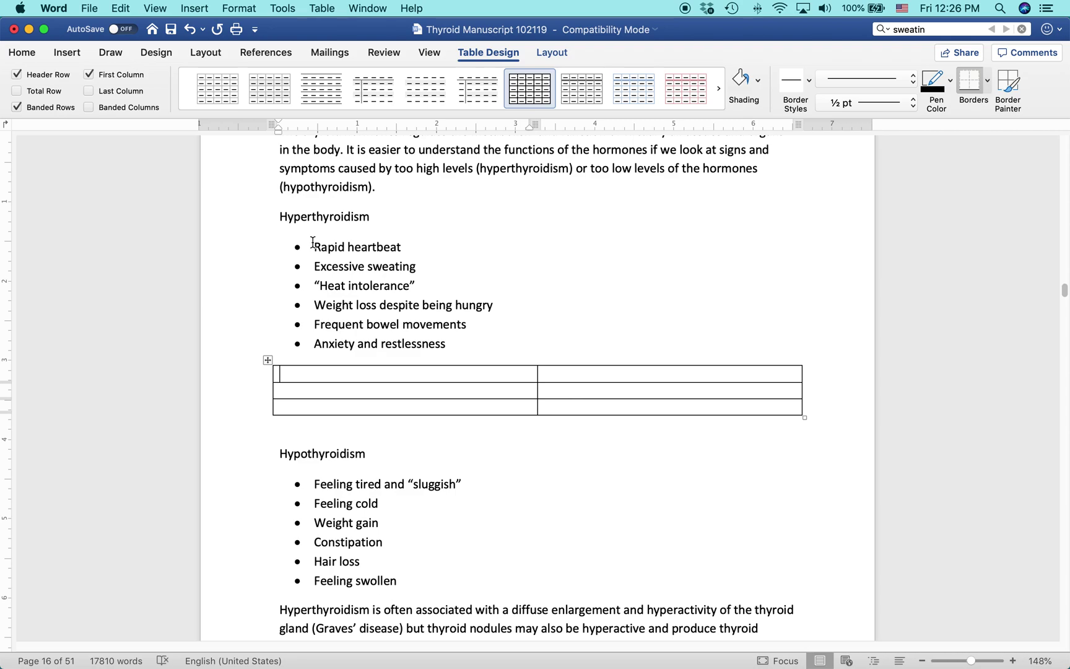
pyautogui.moveTo(313, 247); pyautogui.dragTo(398, 252)
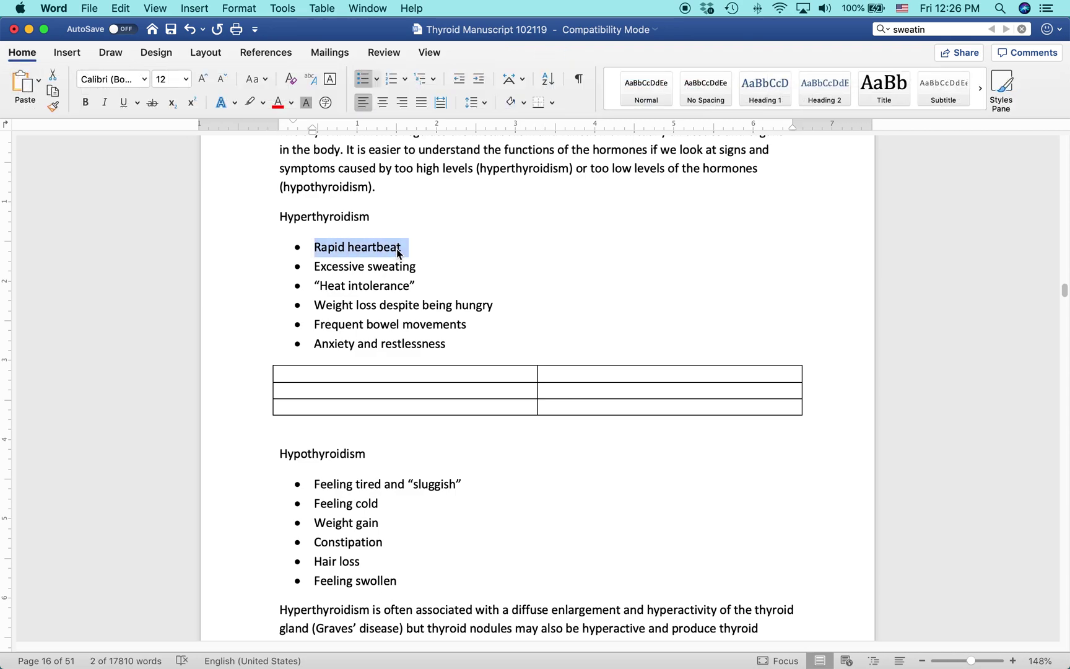
pyautogui.press('super+x')
pyautogui.click(340, 349)
pyautogui.press('super+v')
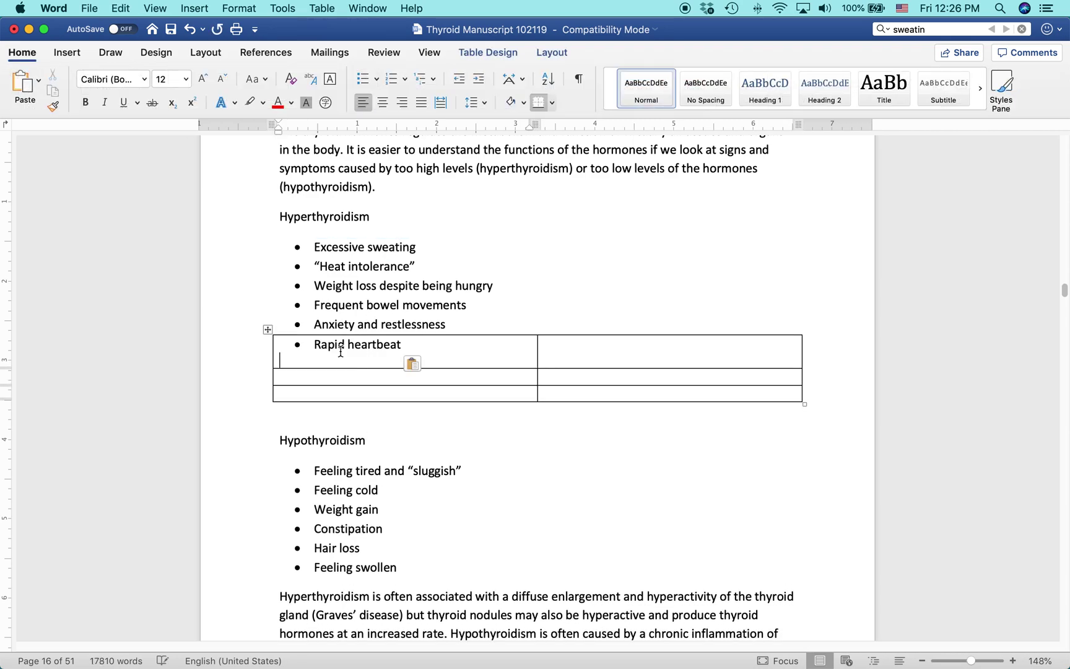
pyautogui.press('super+z')
pyautogui.press('super+z')
pyautogui.press('super+z')
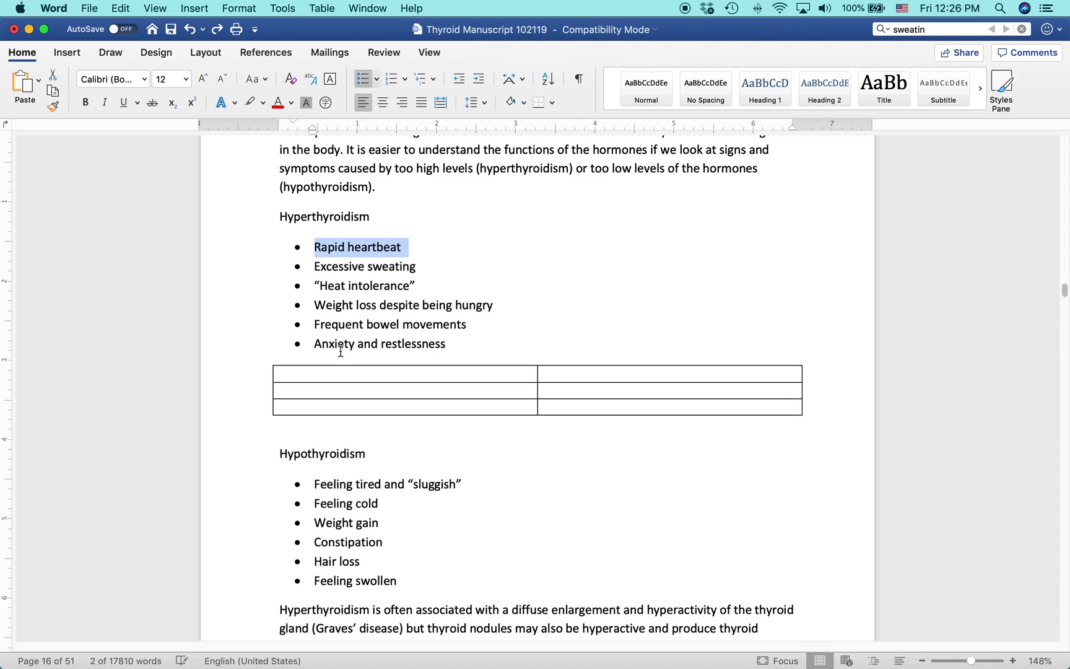
pyautogui.press('BackSpace')
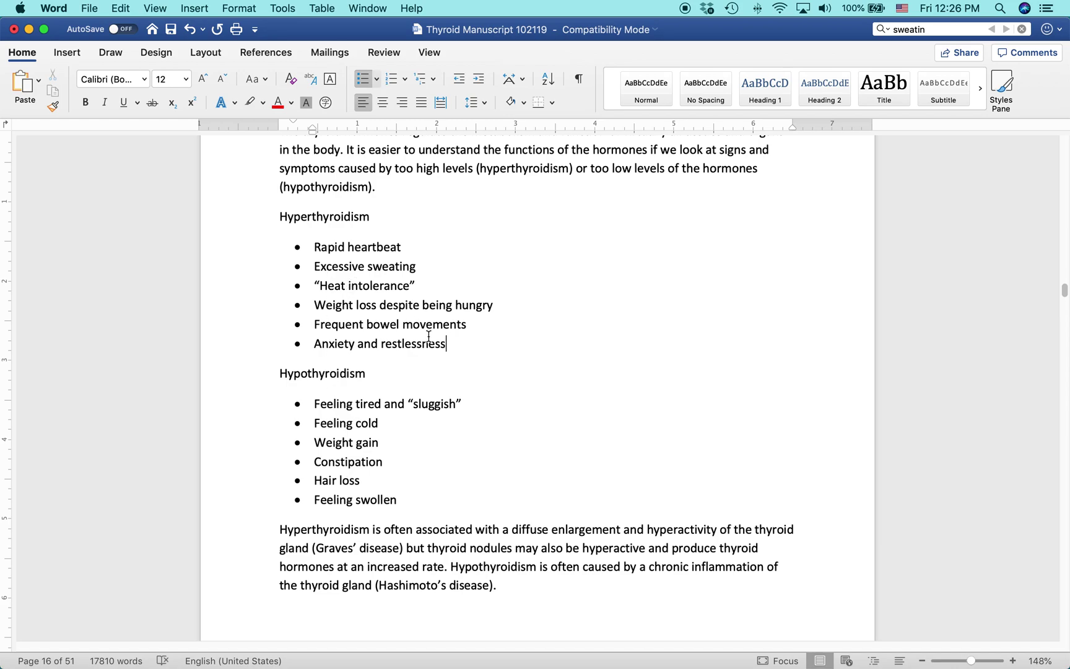
# Convert the six Hyperthyroidism symptoms to a table with 2 columns using Convert Text to Table.
pyautogui.moveTo(454, 341); pyautogui.dragTo(312, 258)
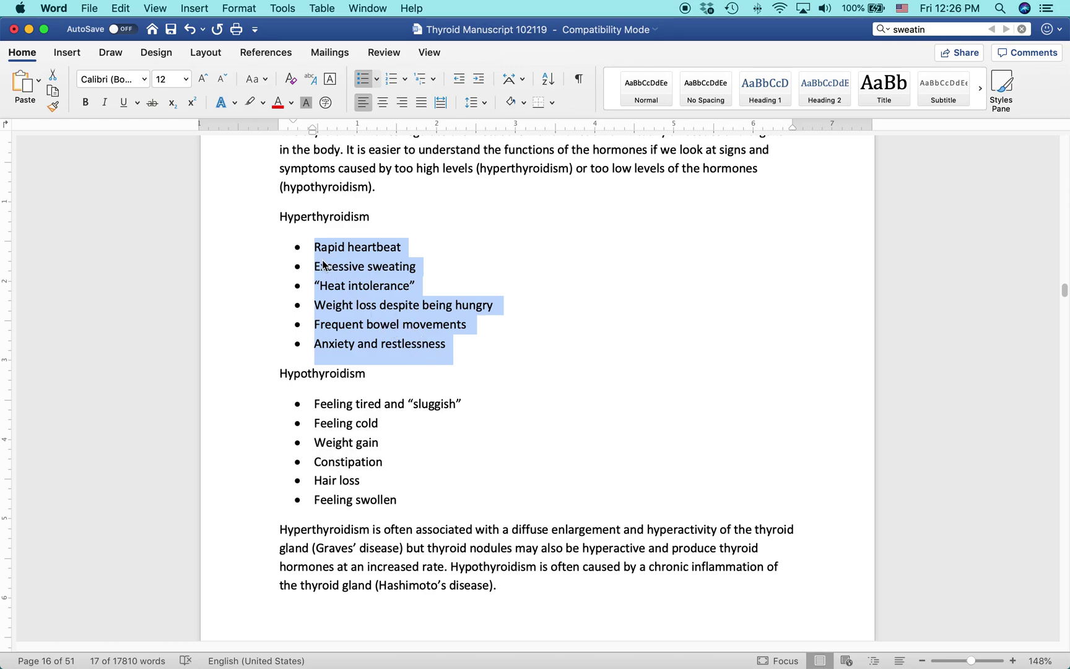
pyautogui.click(68, 55)
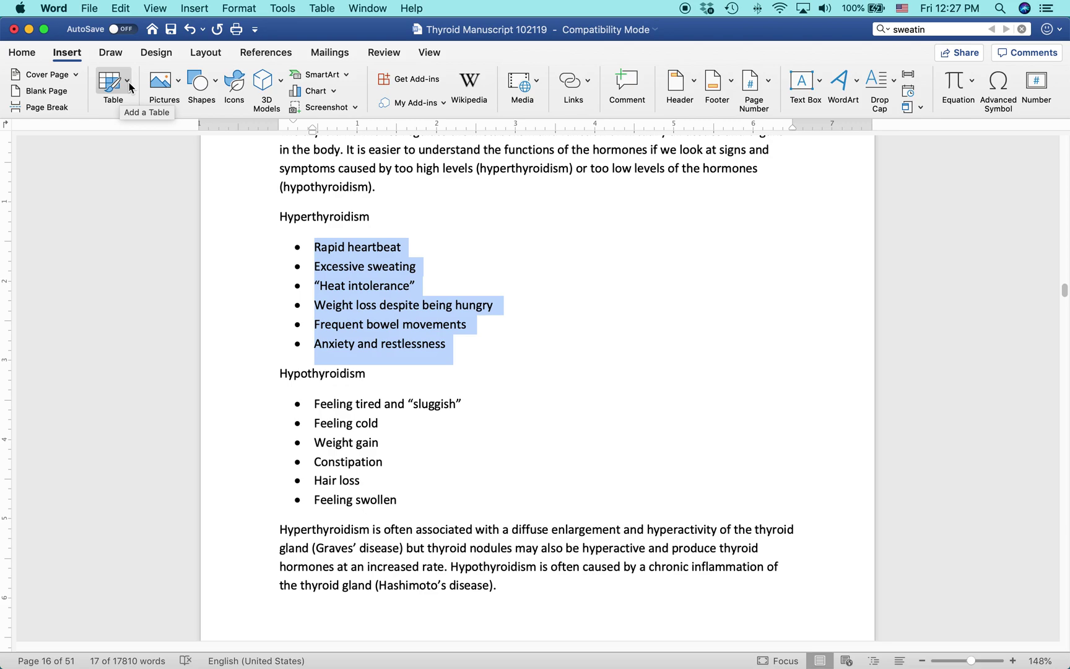
pyautogui.click(128, 82)
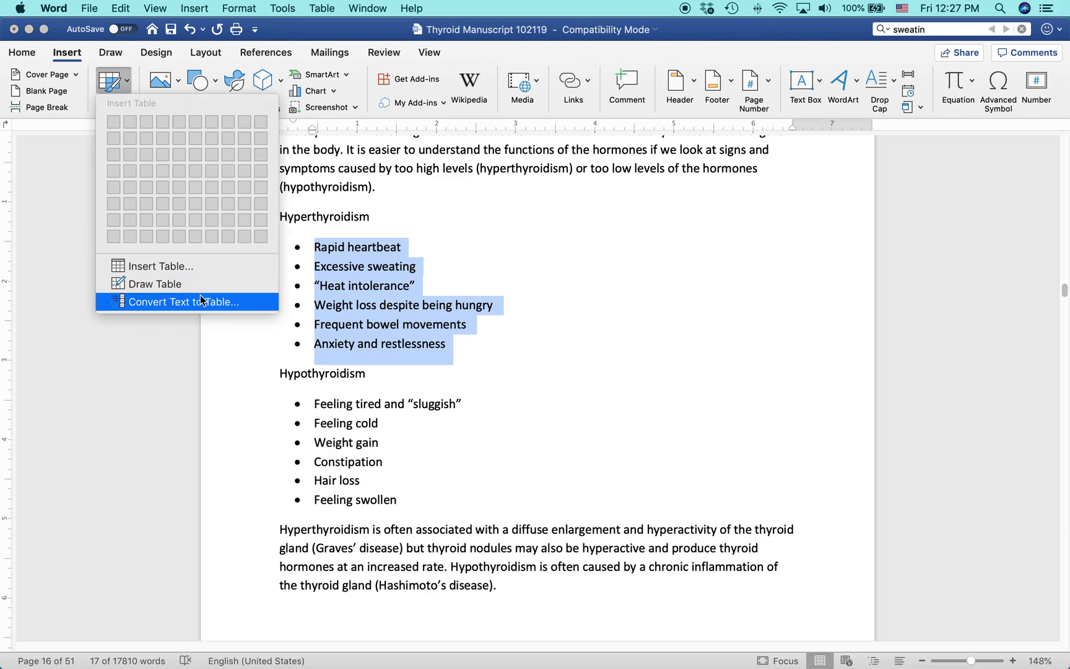
pyautogui.click(247, 304)
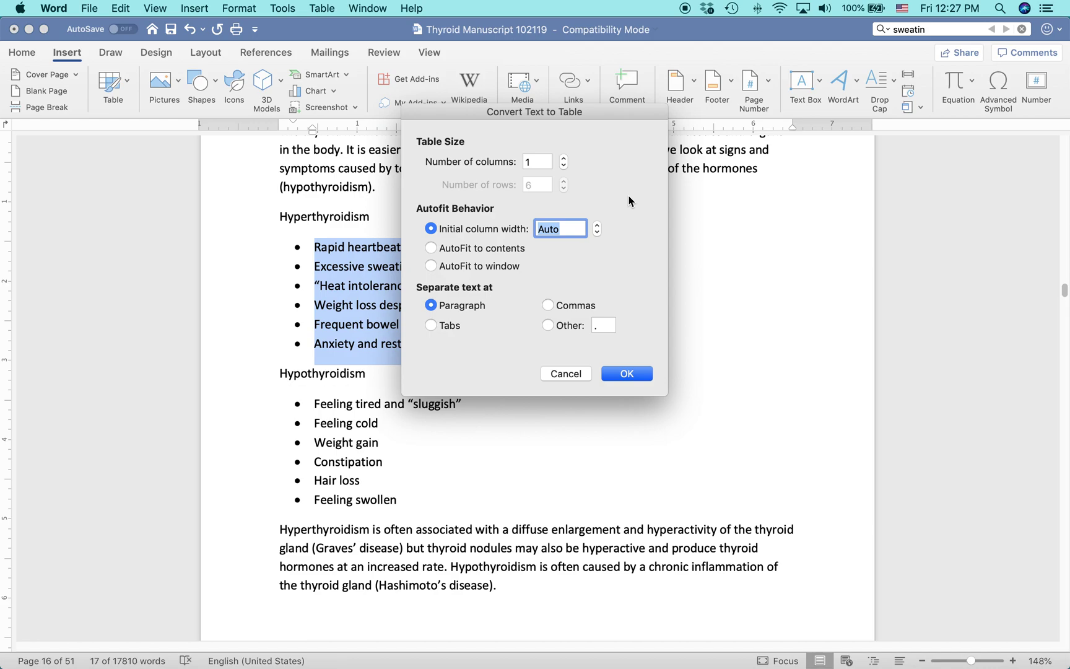
pyautogui.click(563, 159)
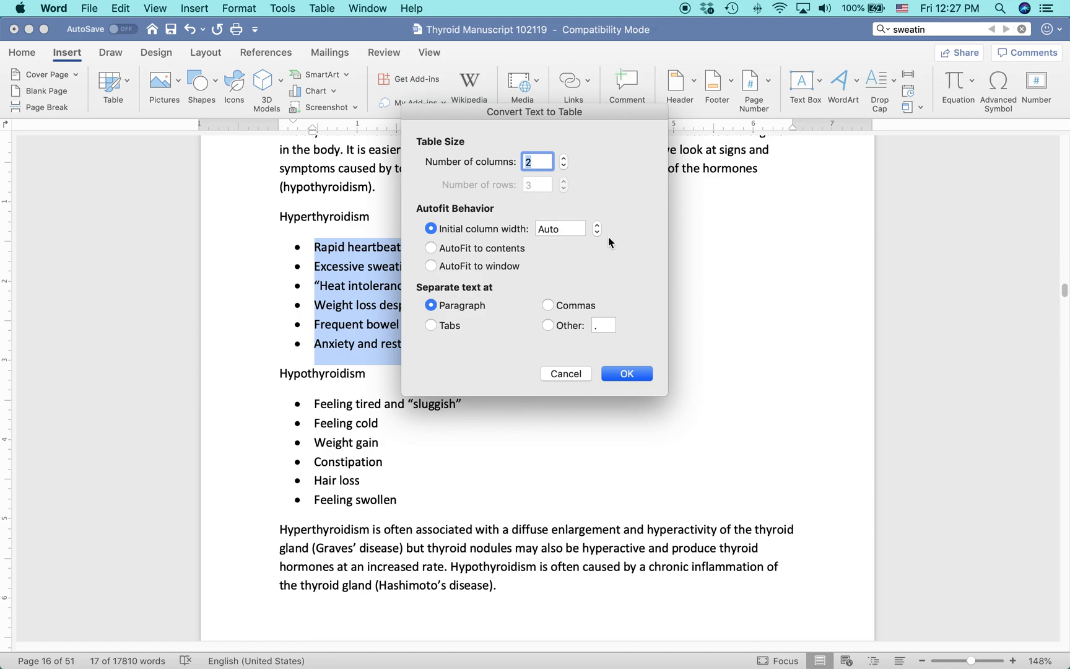
pyautogui.click(627, 373)
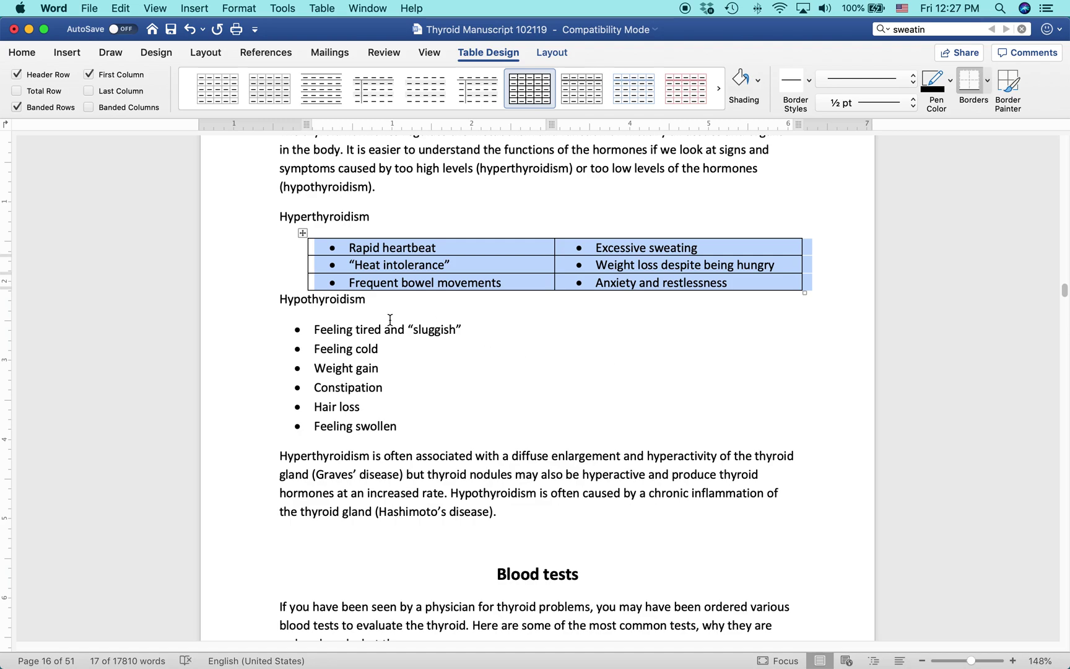
pyautogui.click(276, 299)
# Add a blank line above Hypothyroidism and remove the bullets from the symptom table's cells.
pyautogui.press('Return')
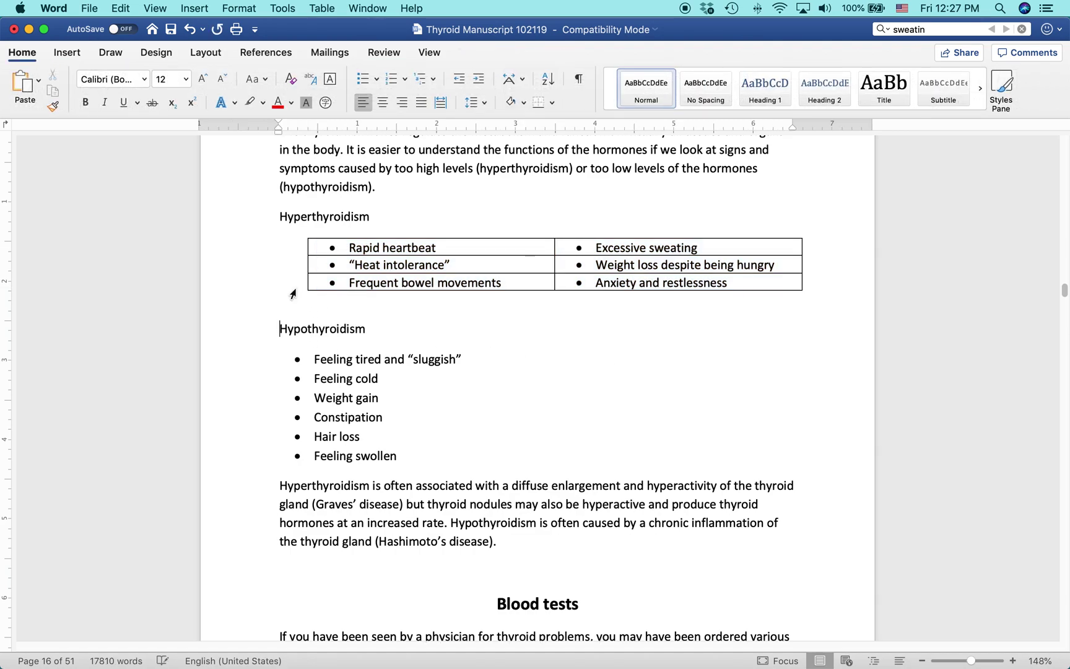
pyautogui.click(350, 248)
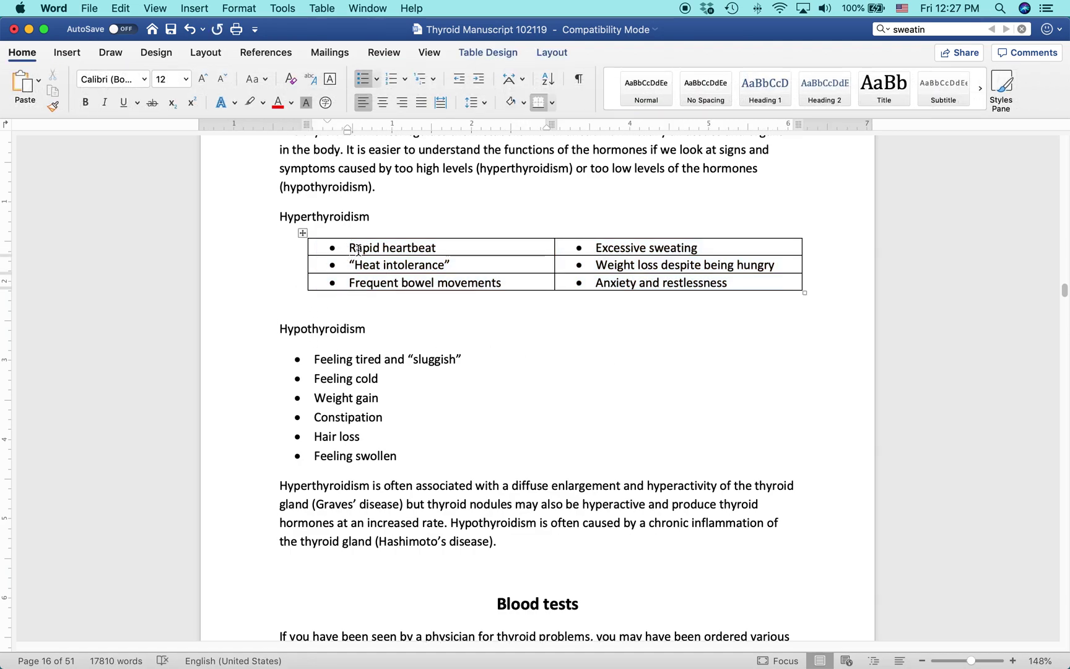
pyautogui.moveTo(348, 248); pyautogui.dragTo(700, 287)
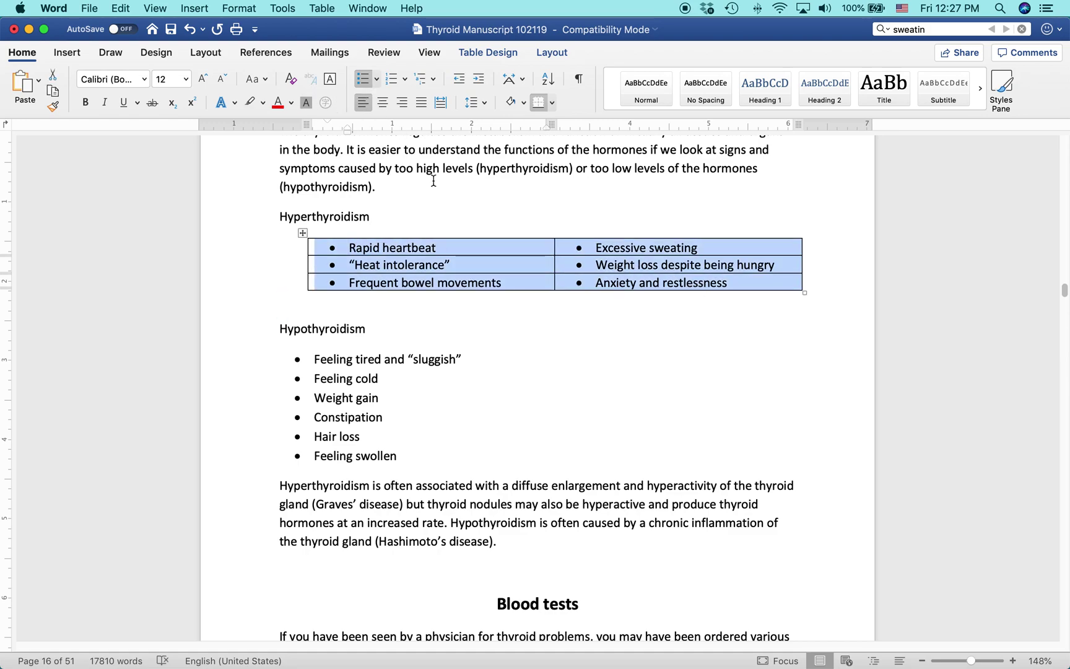
pyautogui.click(365, 80)
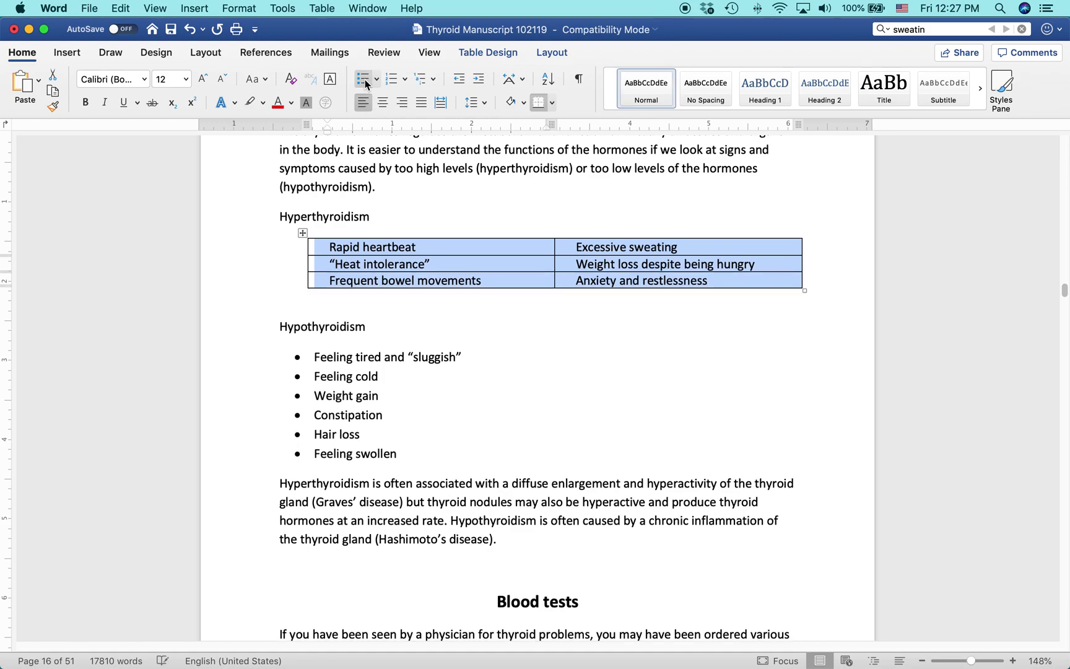
pyautogui.click(430, 394)
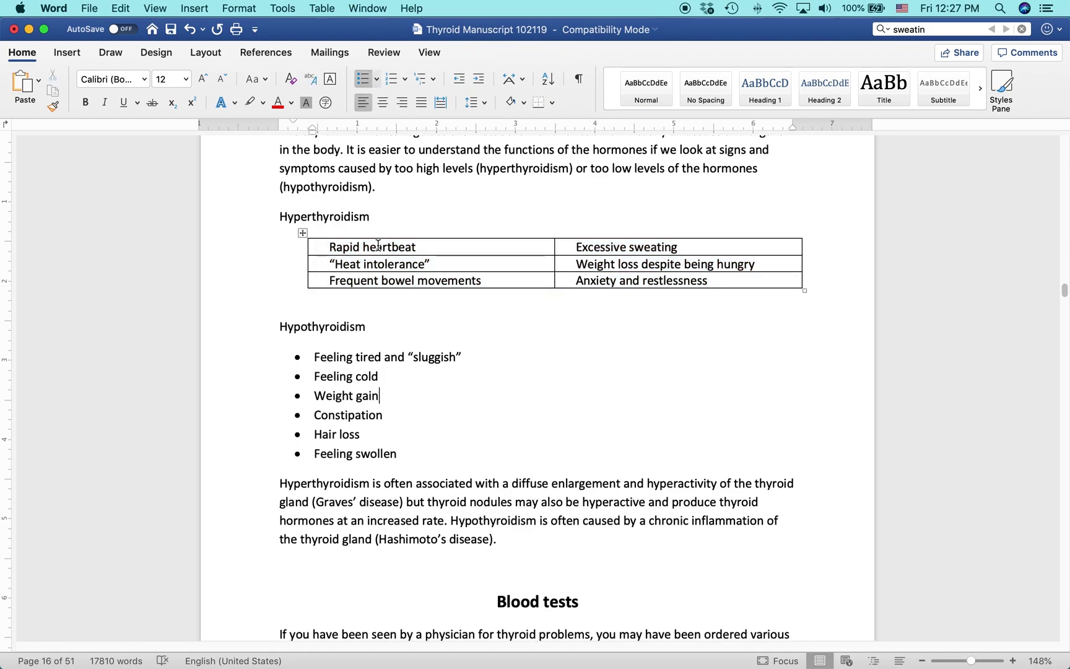
# Make the Hyperthyroidism heading centered and bold.
pyautogui.click(341, 216)
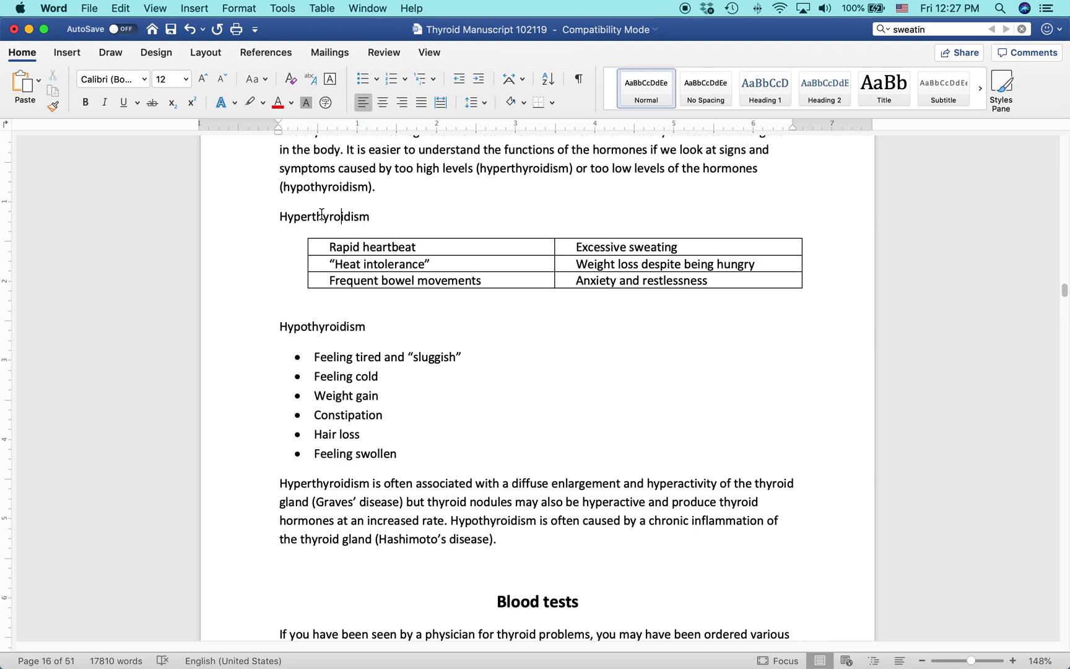
pyautogui.click(383, 103)
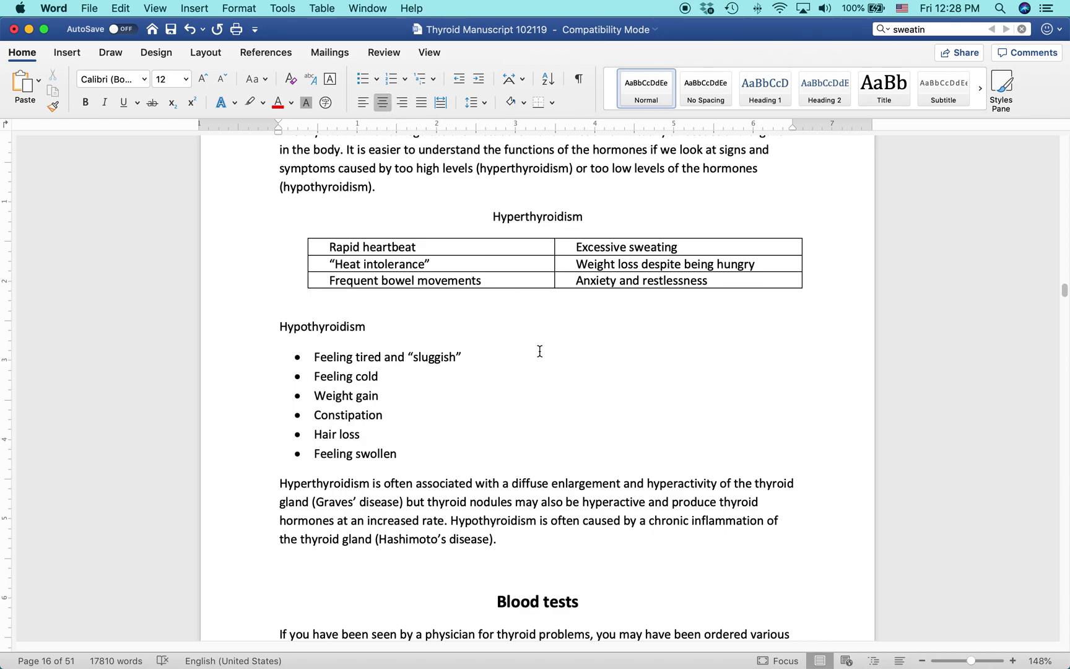
pyautogui.doubleClick(528, 217)
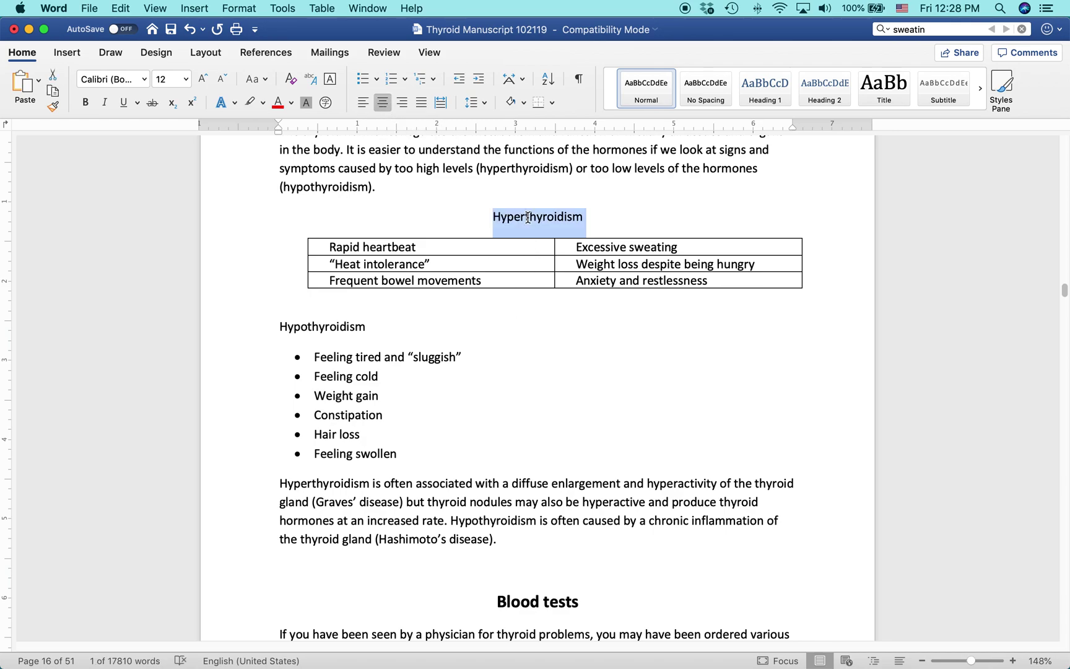
pyautogui.press('super+b')
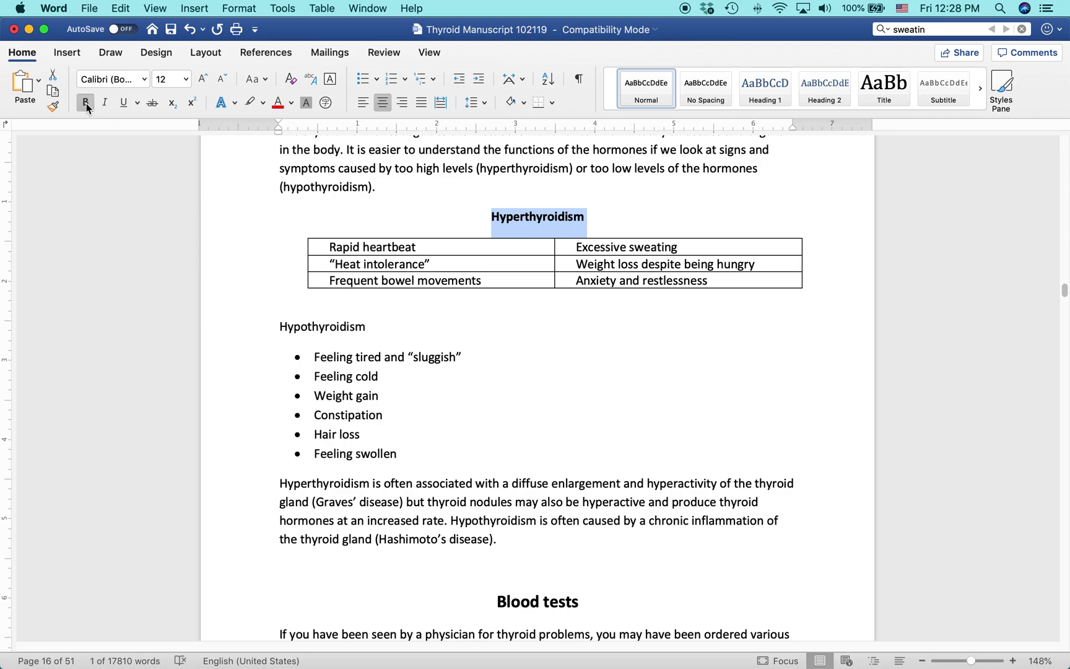
pyautogui.click(488, 329)
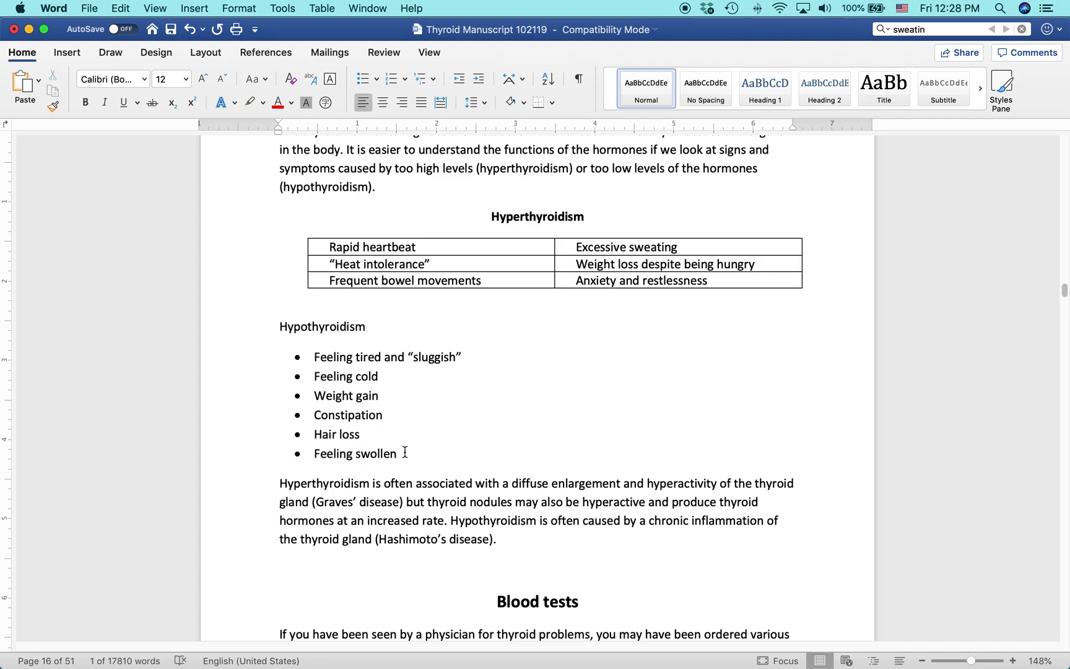
# Strip the bullets from the Hypothyroidism list and convert it into a 3-column, 2-row table.
pyautogui.moveTo(405, 452); pyautogui.dragTo(303, 358)
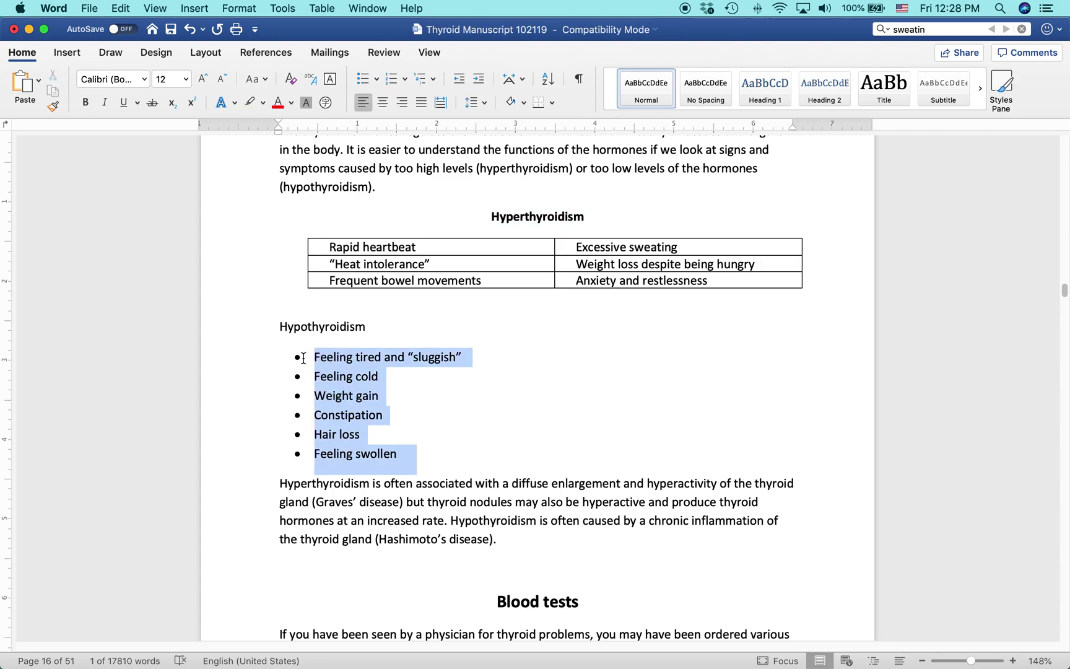
pyautogui.click(362, 78)
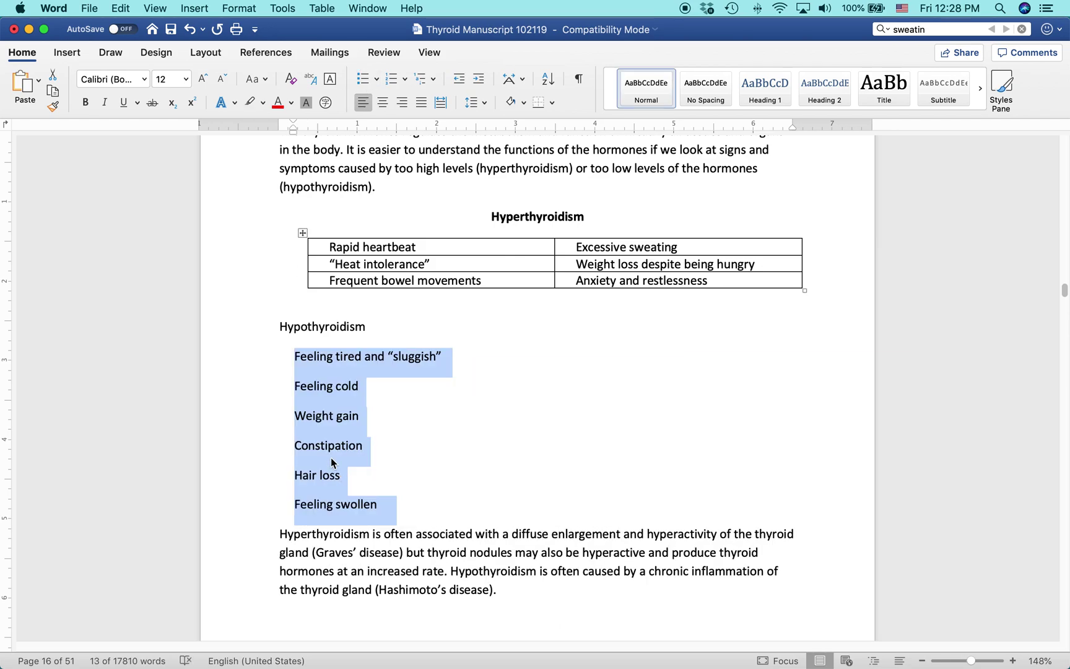
pyautogui.click(66, 53)
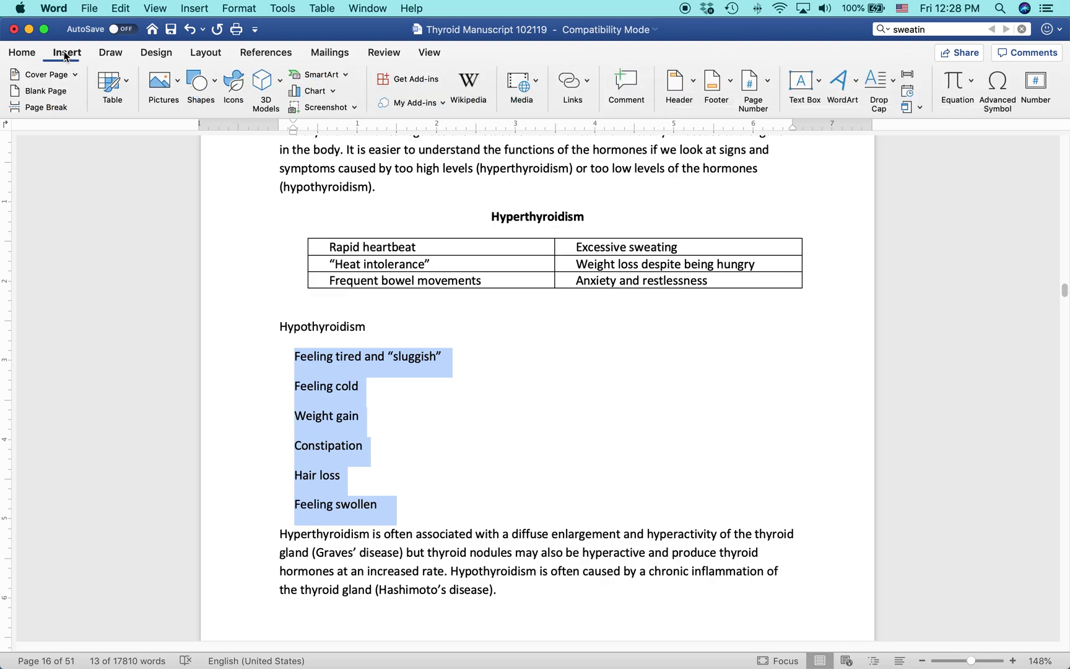
pyautogui.click(127, 80)
pyautogui.click(212, 302)
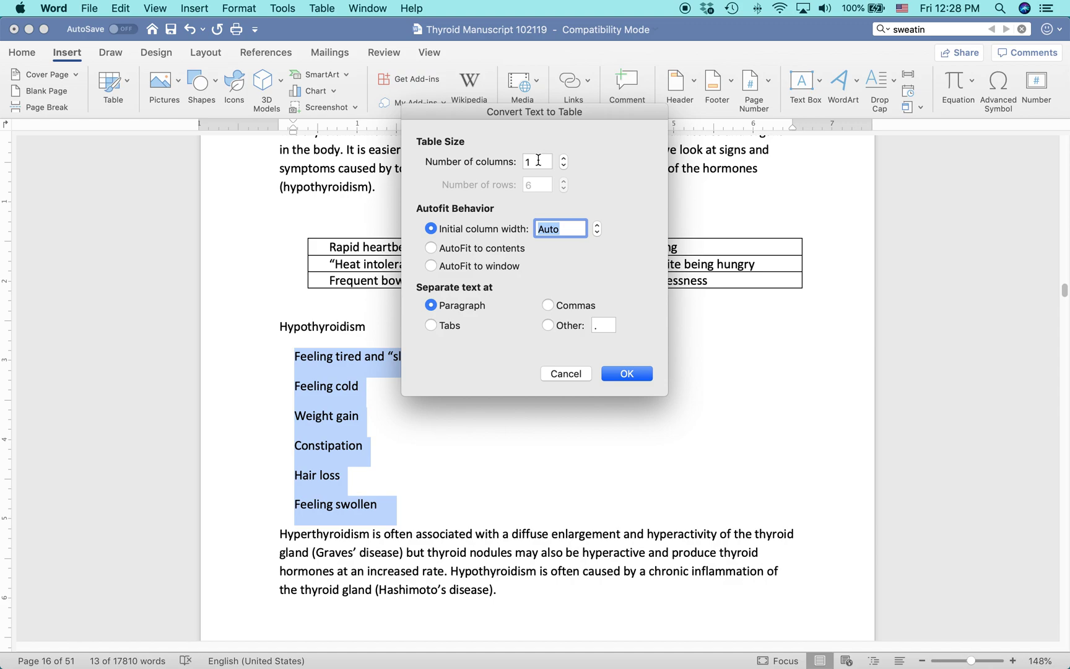
pyautogui.click(564, 159)
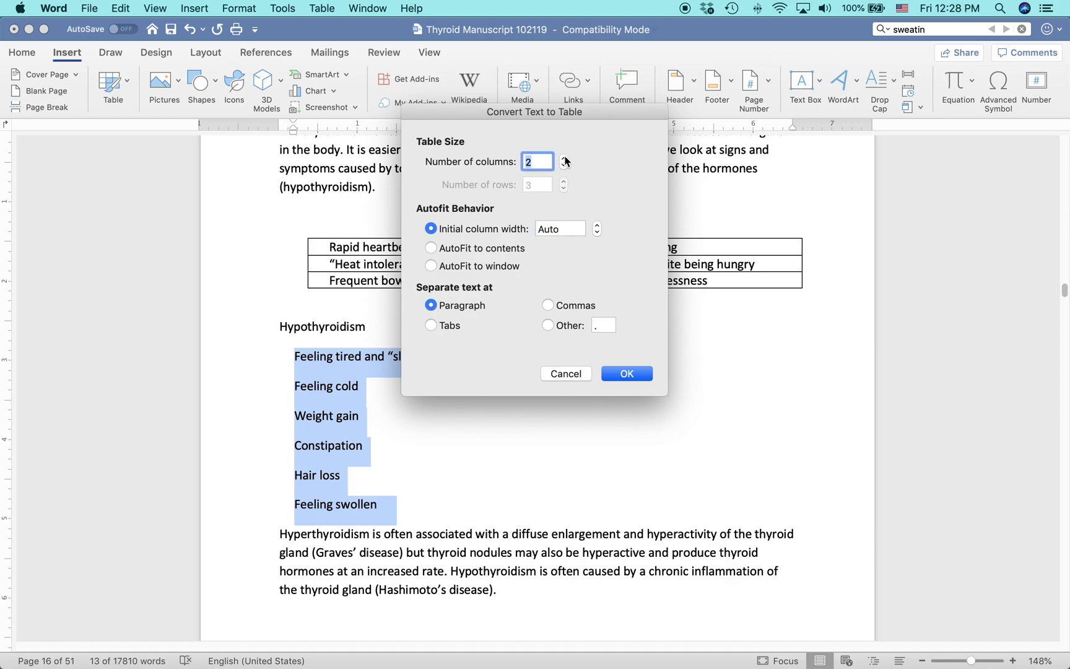
pyautogui.click(565, 158)
pyautogui.click(627, 373)
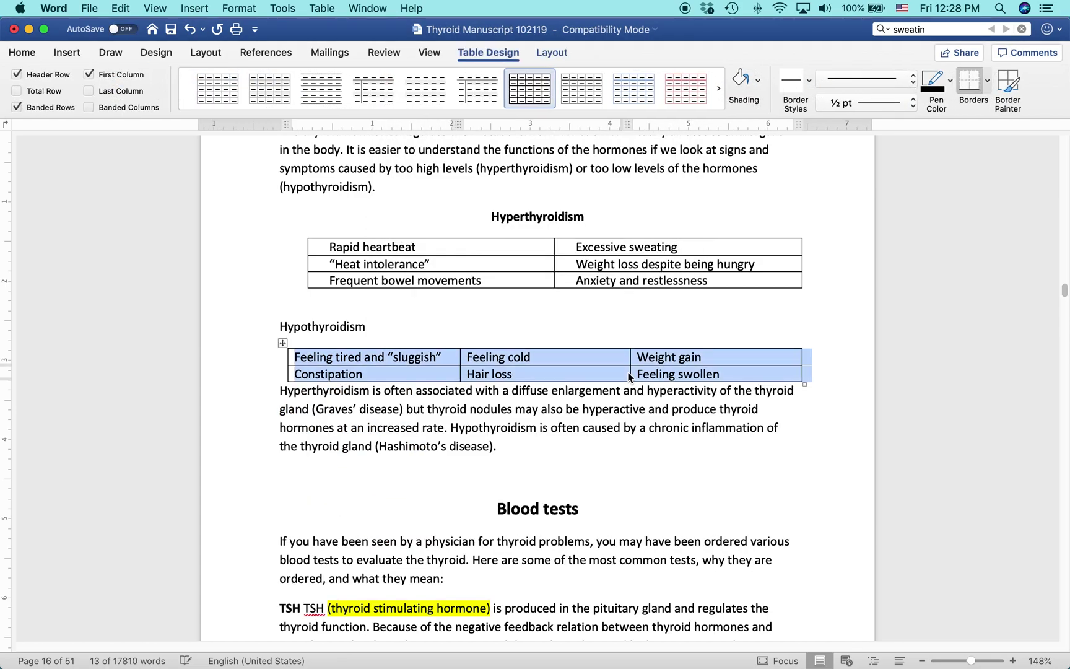
pyautogui.click(280, 392)
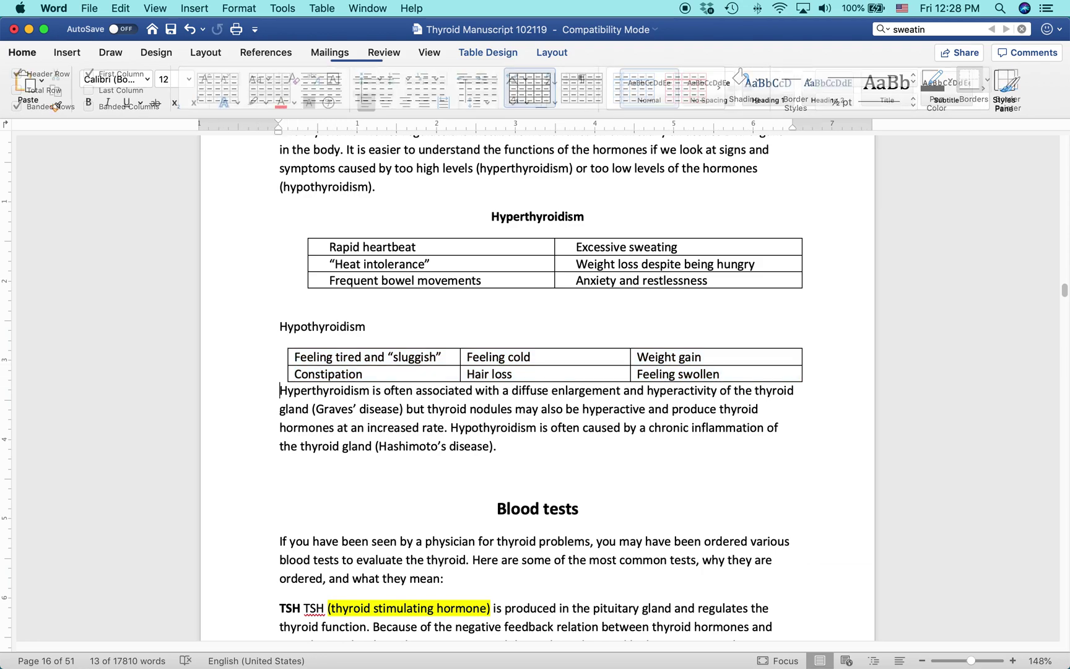
# Add a blank line after the new table, center the Hypothyroidism heading, and return to Firefox.
pyautogui.press('Return')
pyautogui.doubleClick(315, 329)
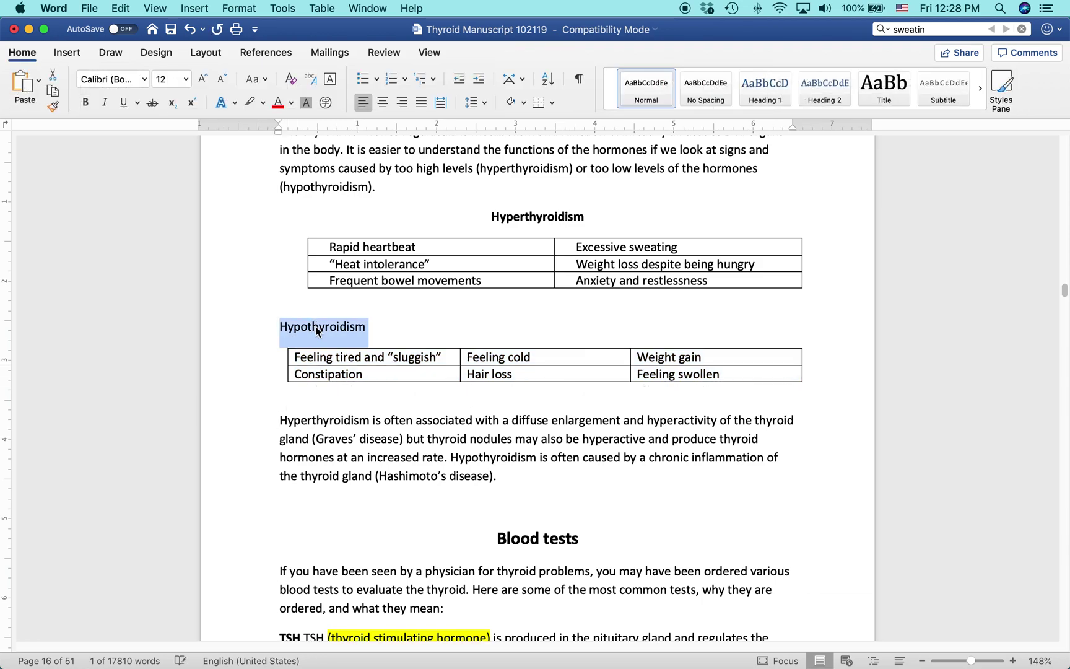
pyautogui.click(383, 103)
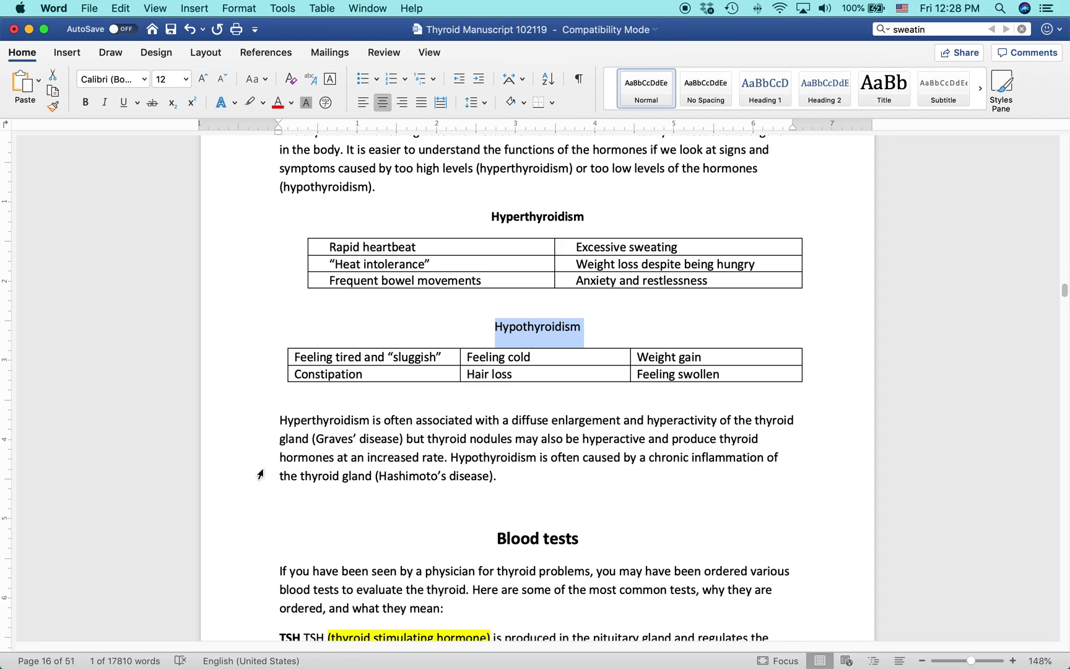
pyautogui.press('super+Tab')
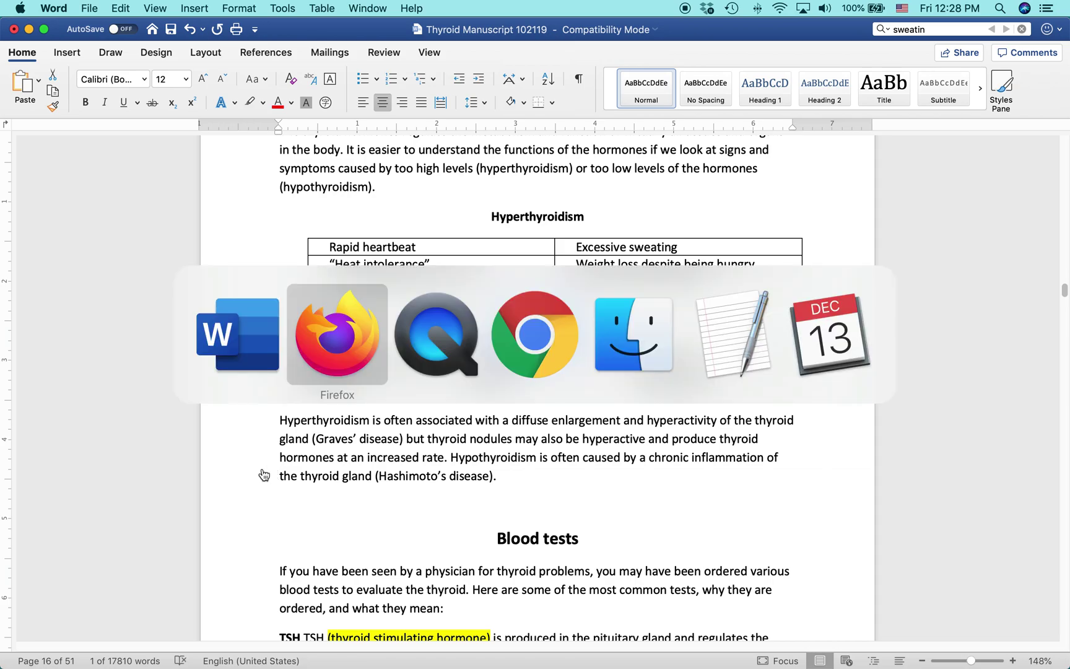